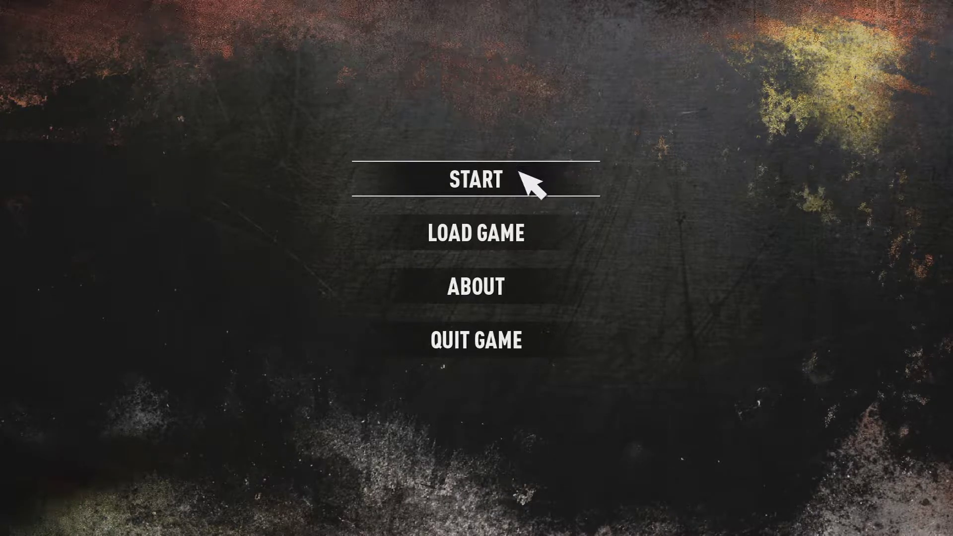
Start a new game from the main menu and face the weapons lying on the sand
left_click(521, 174)
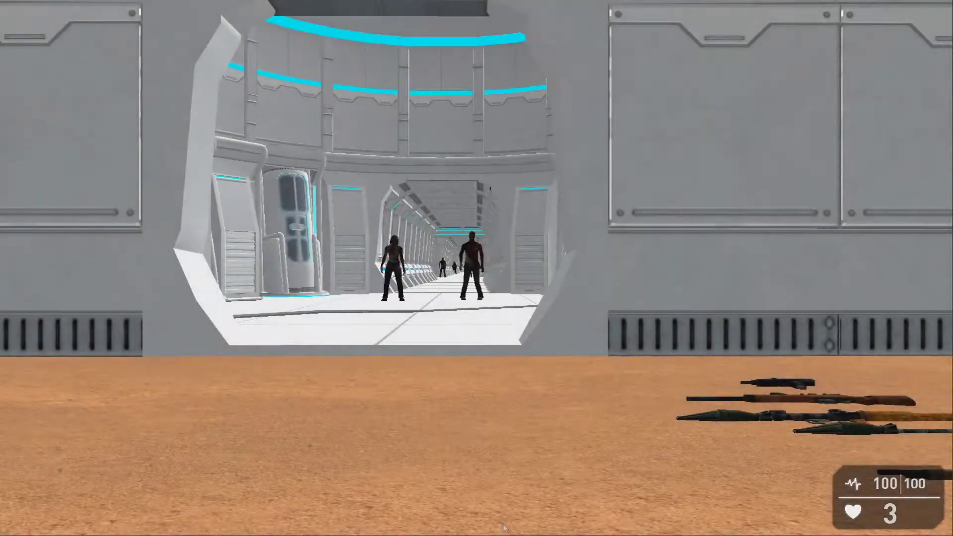
key("d")
Pick up the pistol, Uzi, Bow and ammo from the sand
key("e")
key("e")
key("w")
key("s")
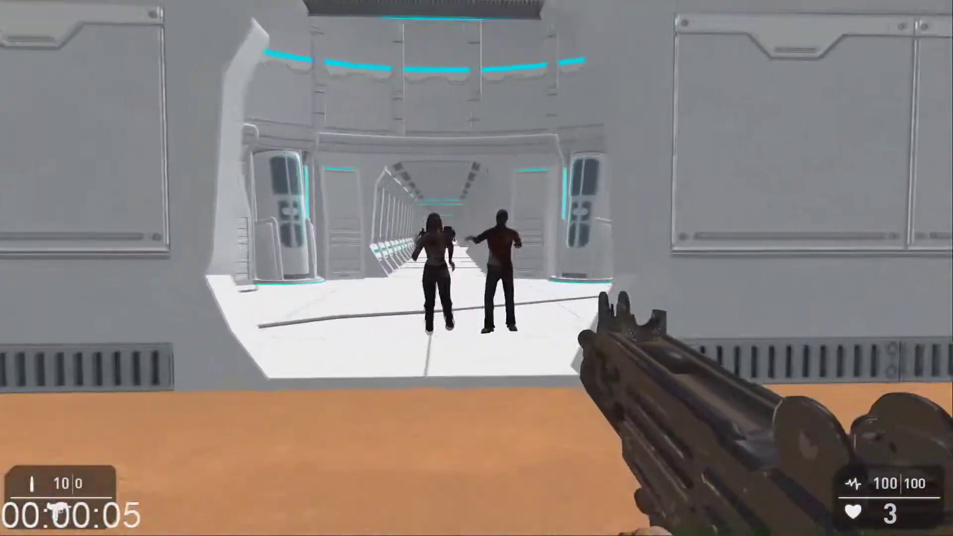
key("e")
key("e")
key("e")
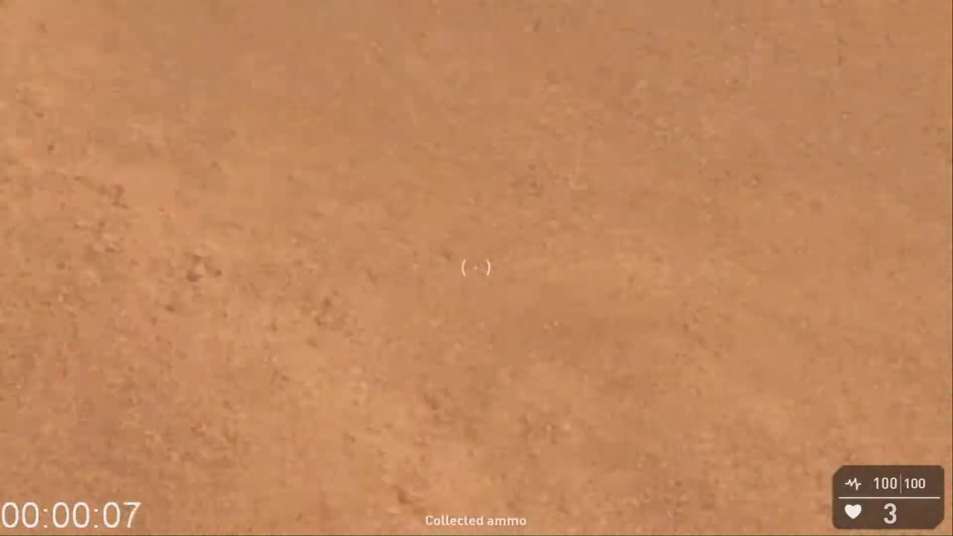
key("2")
key("w")
Run across the sand past the grey colony buildings and ready the crossbow
key("a")
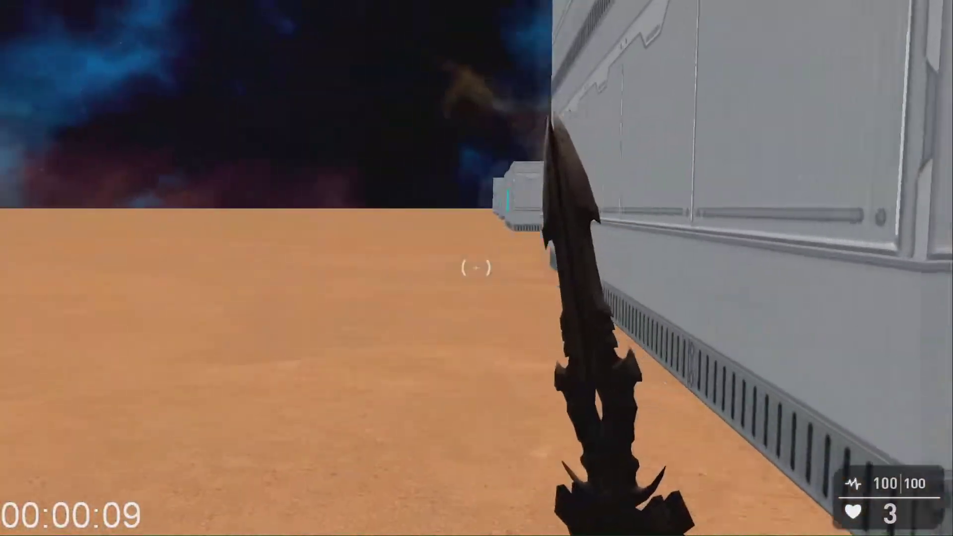
key("w")
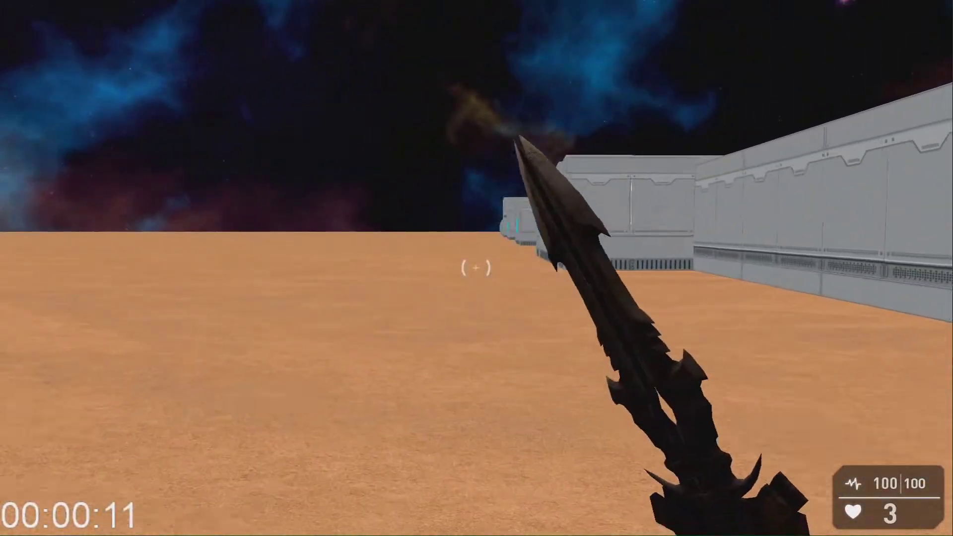
key("w")
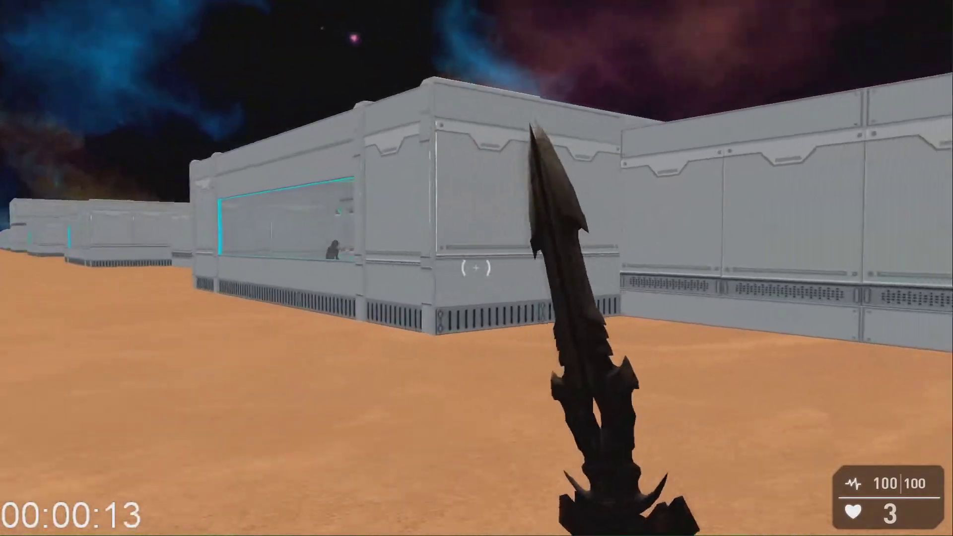
key("w")
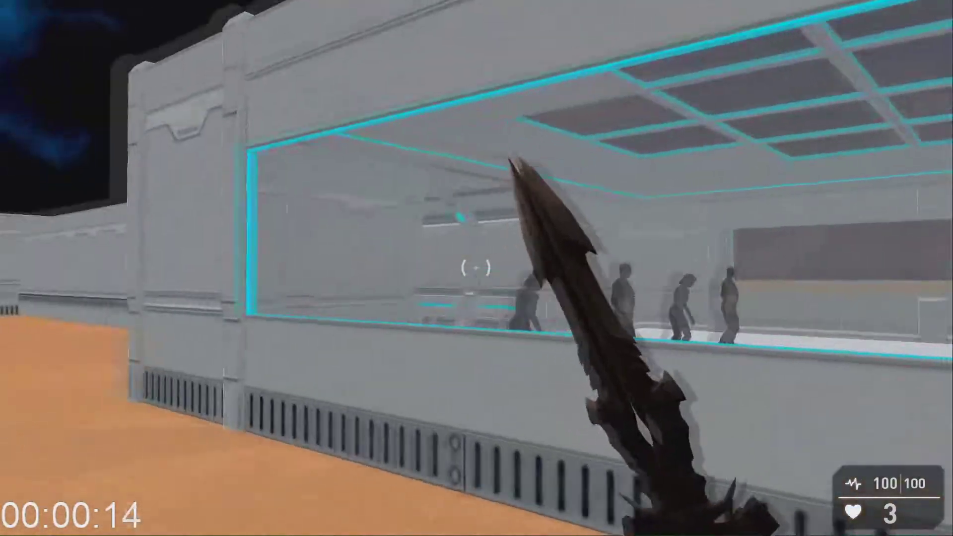
key("w")
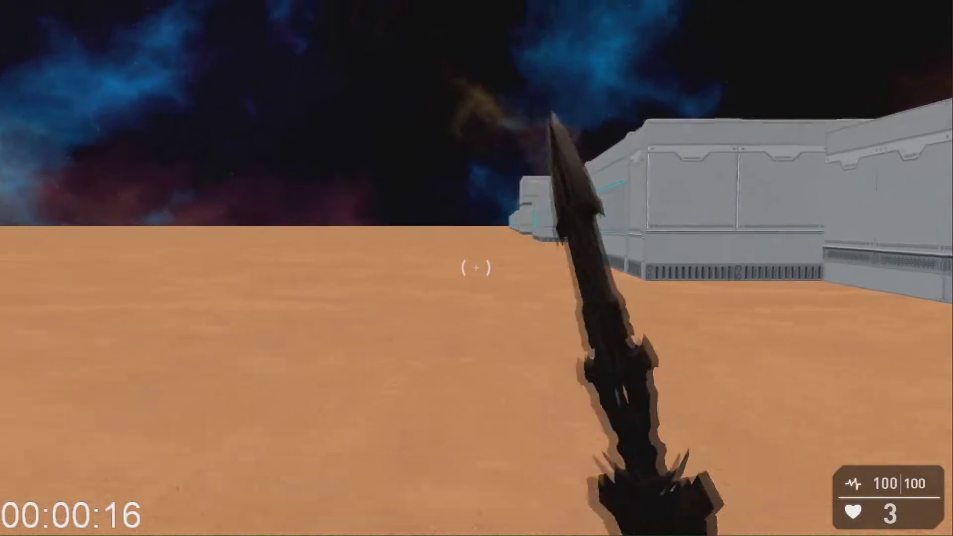
key("w")
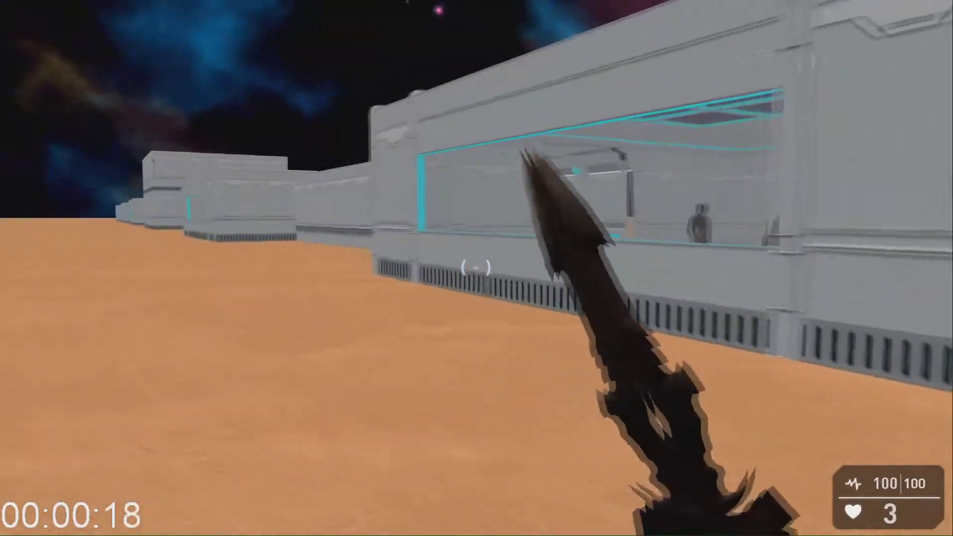
key("w")
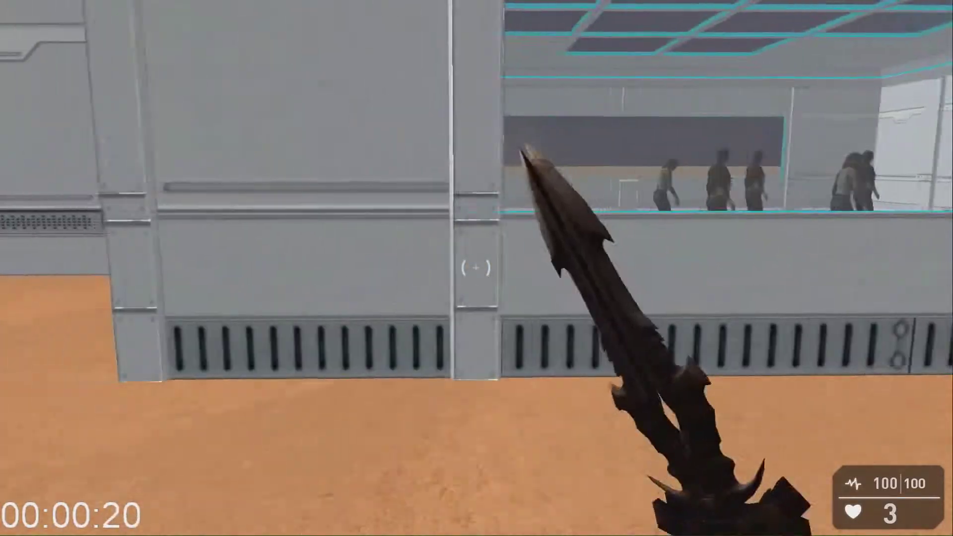
key("w")
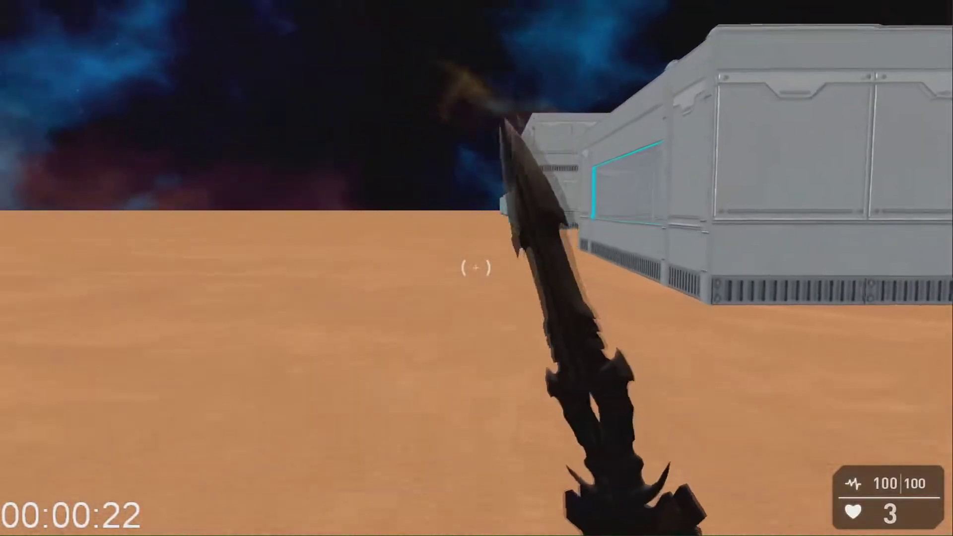
key("w")
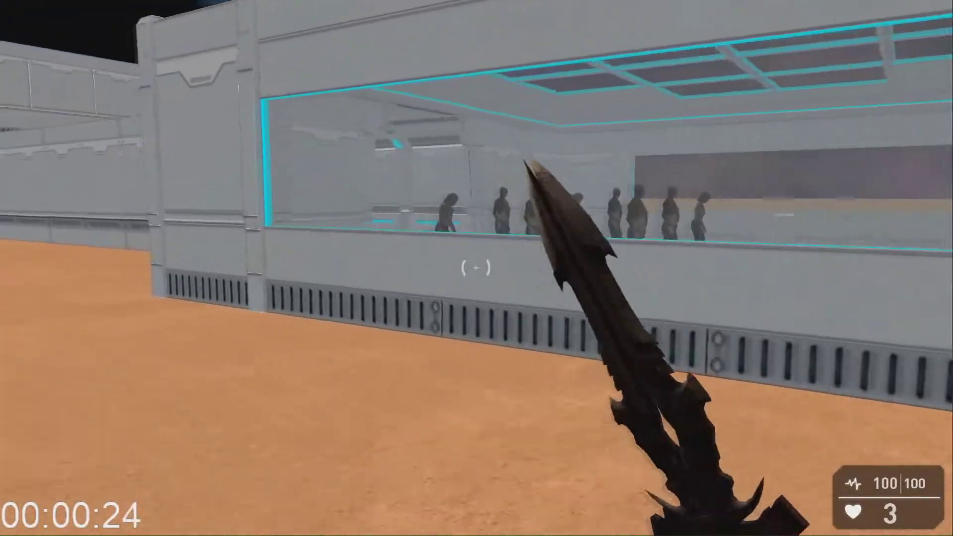
key("w")
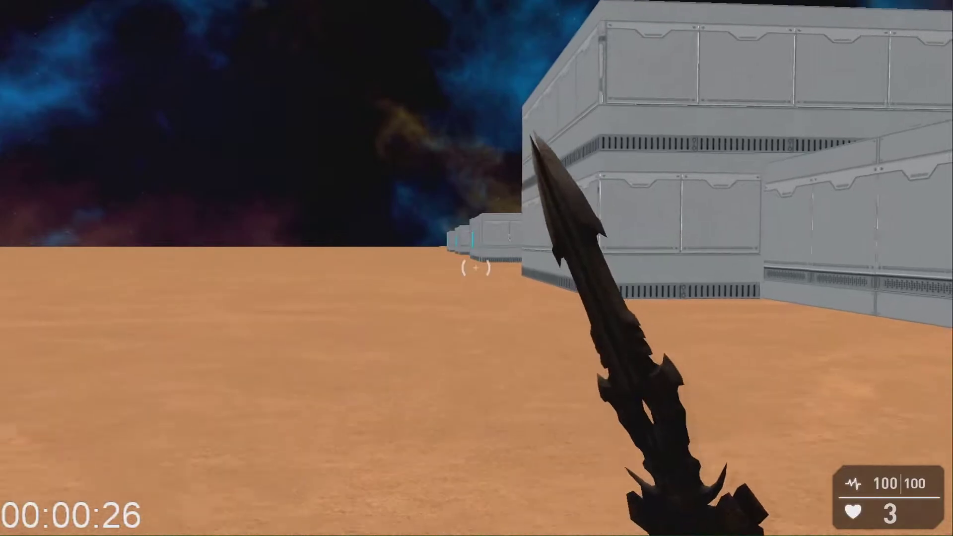
key("2")
key("w")
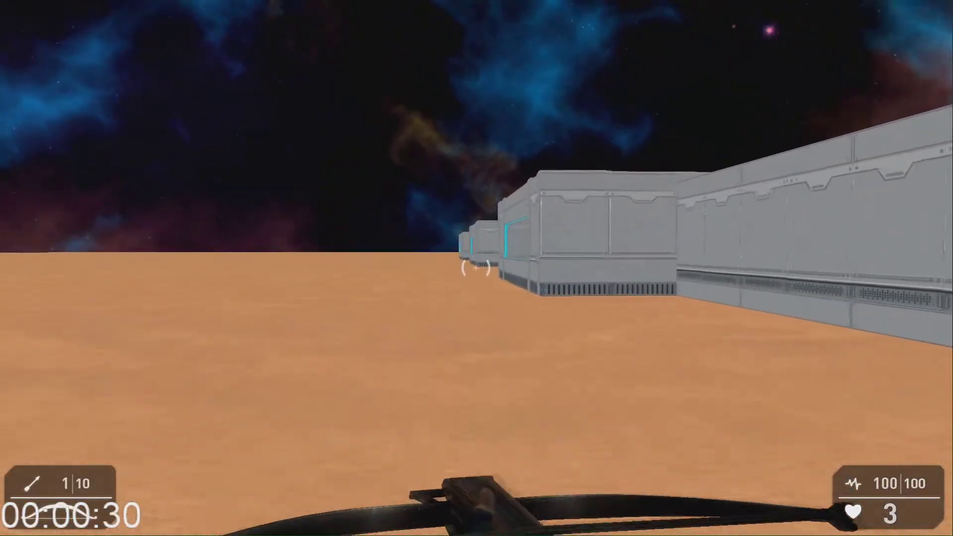
Run along the colony buildings, past the windows with figures inside
key("w")
key("w")
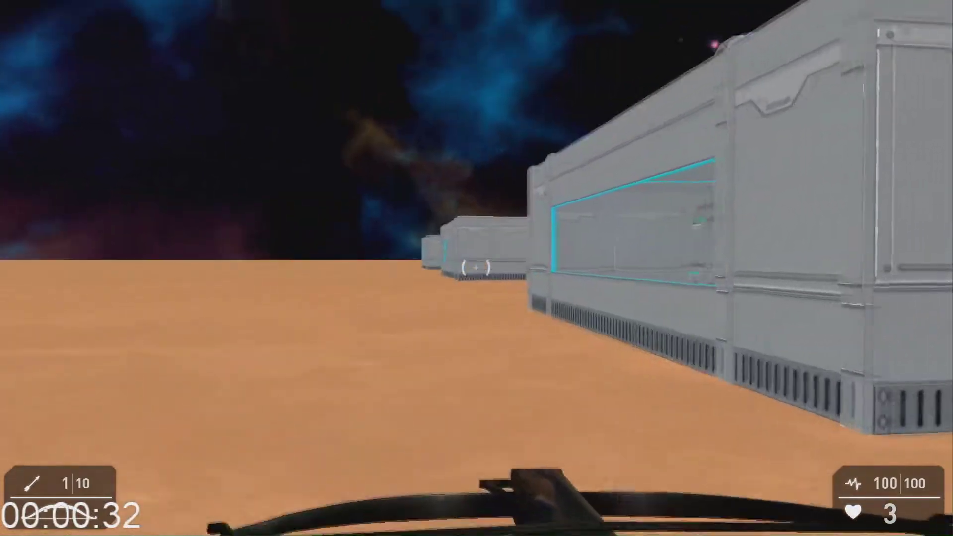
key("w")
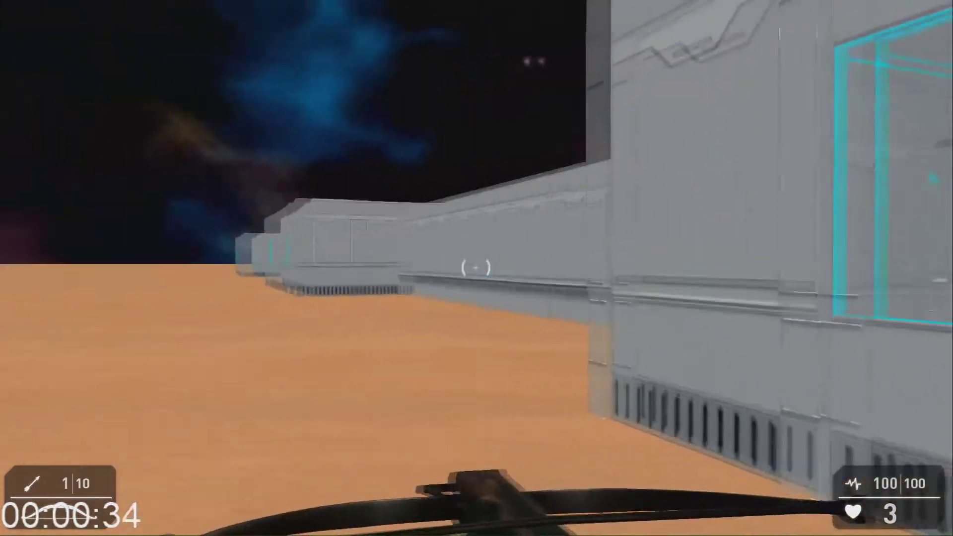
key("w")
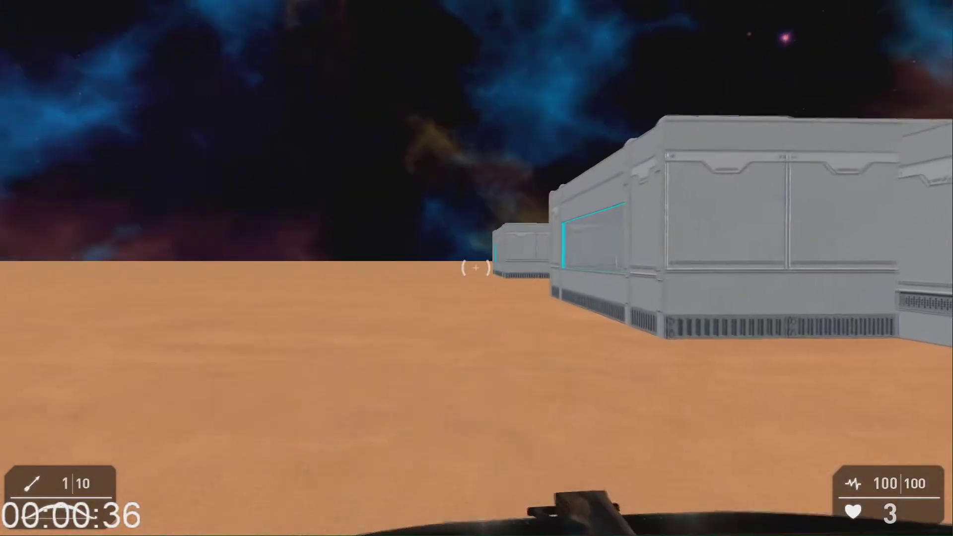
key("w")
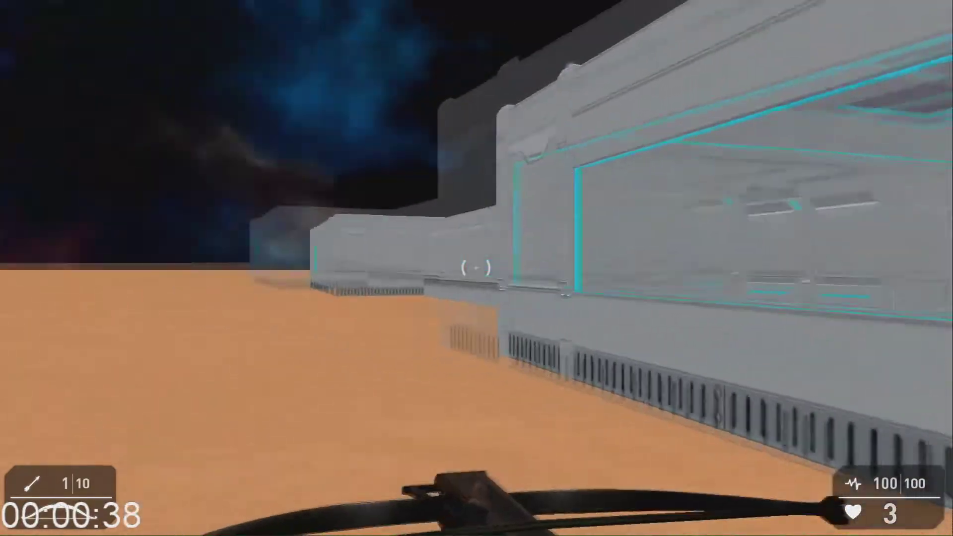
key("w")
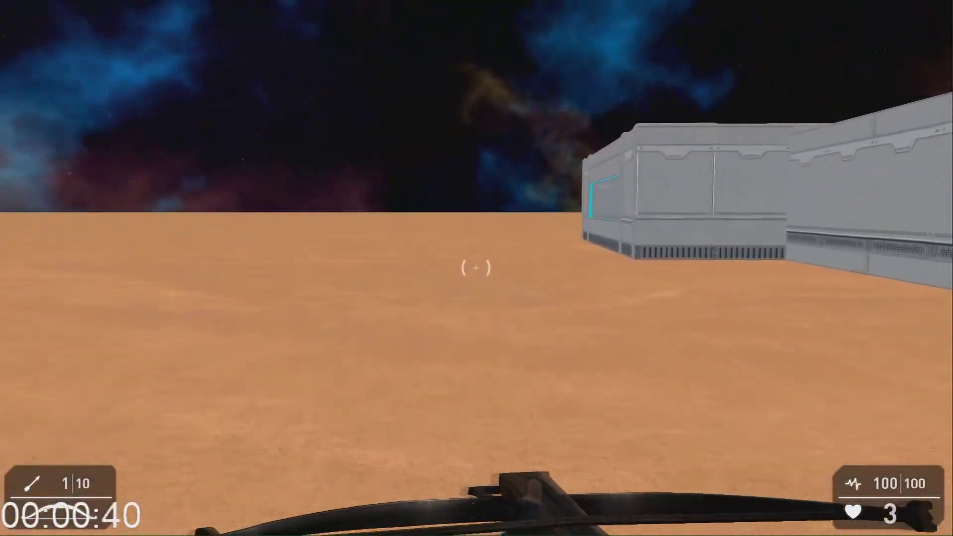
key("w")
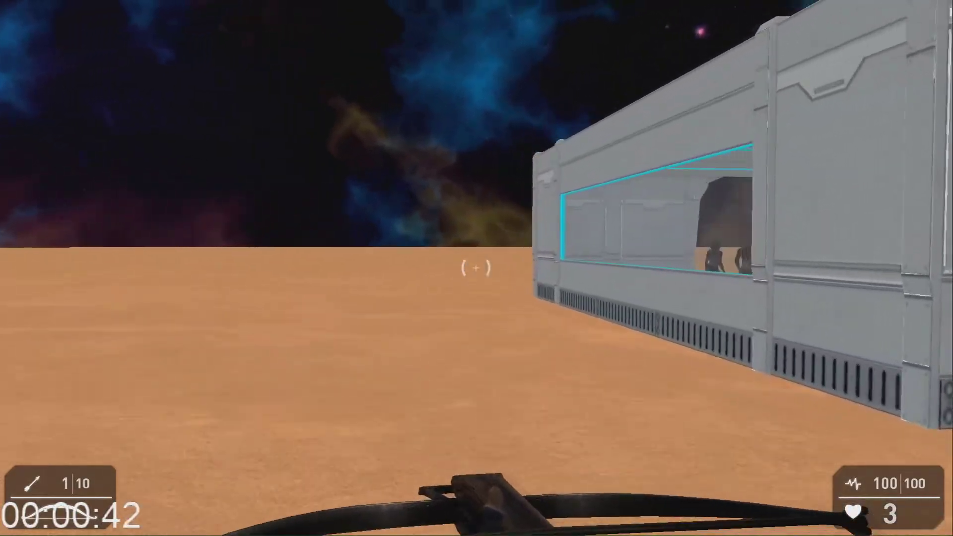
Swing past the zombie group and reach the standalone grey door
key("w")
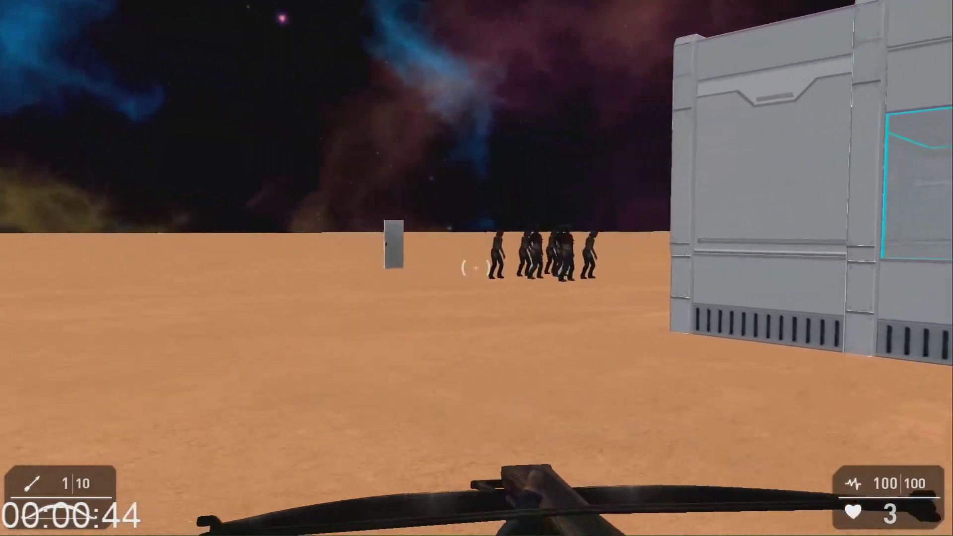
key("w")
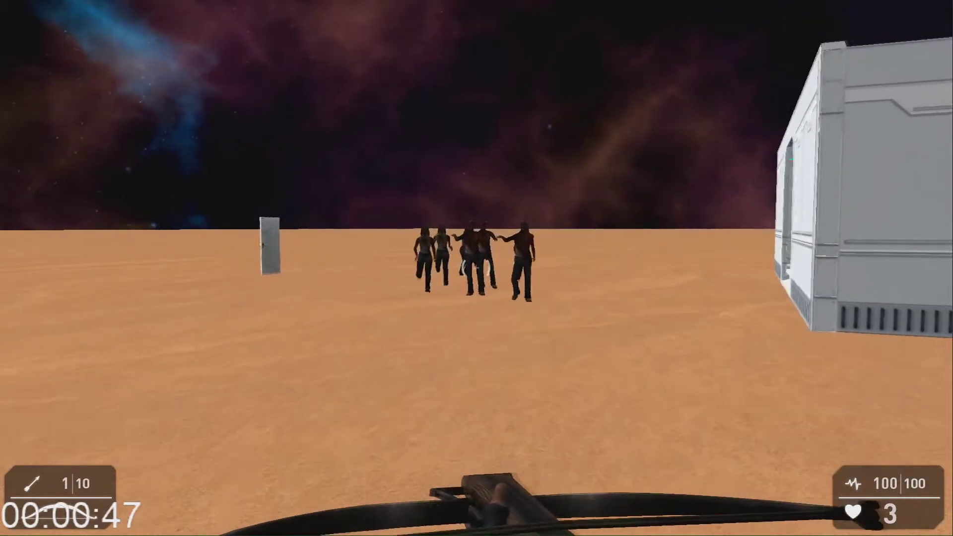
key("a")
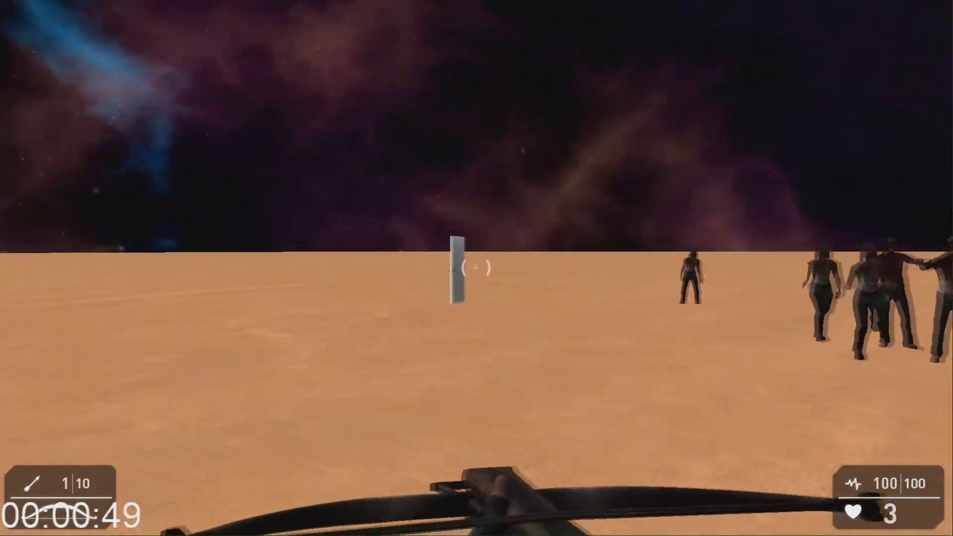
key("w")
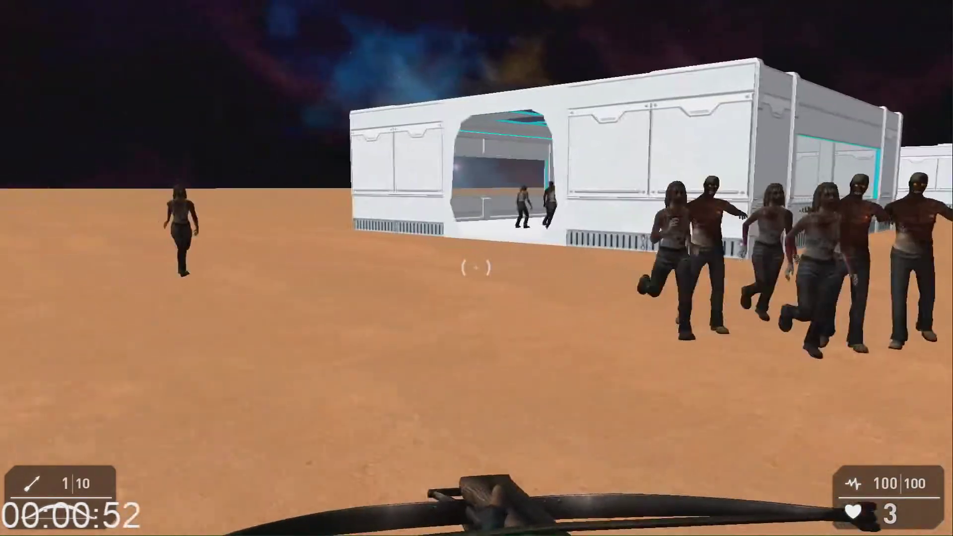
key("a")
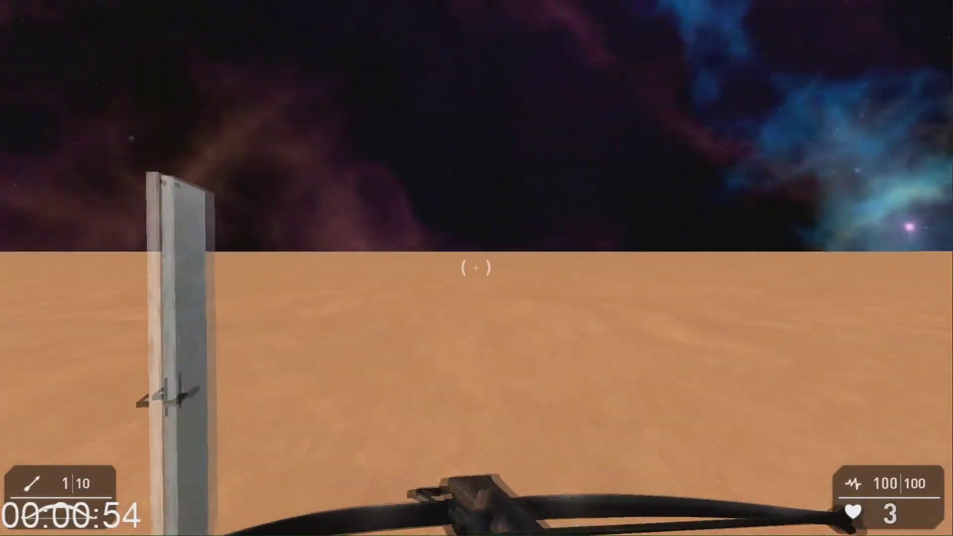
key("w")
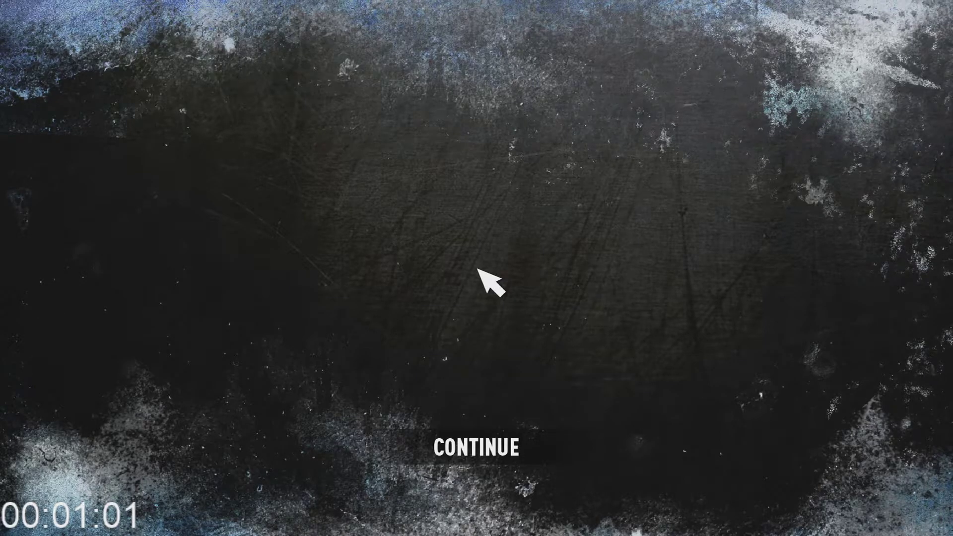
Choose CONTINUE on the end screen to return to the main menu
left_click(496, 456)
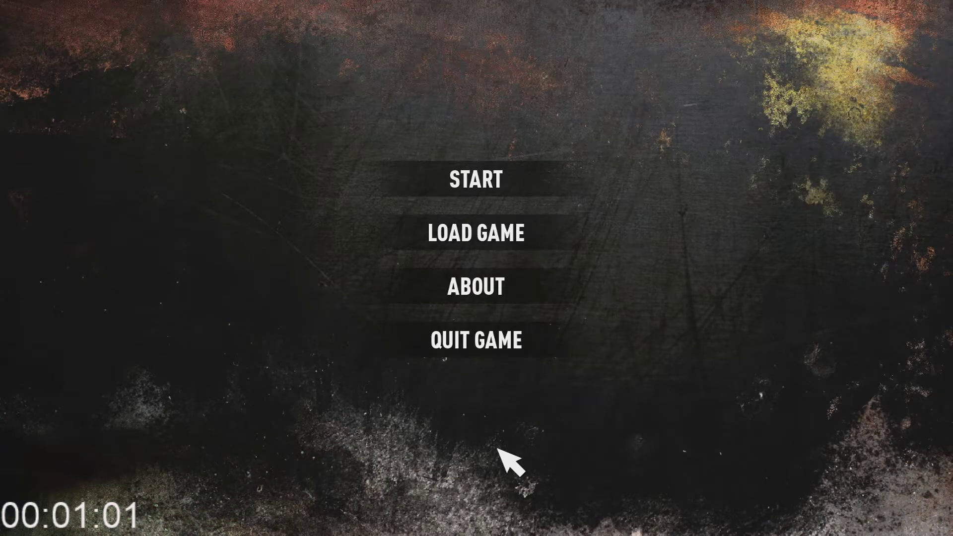